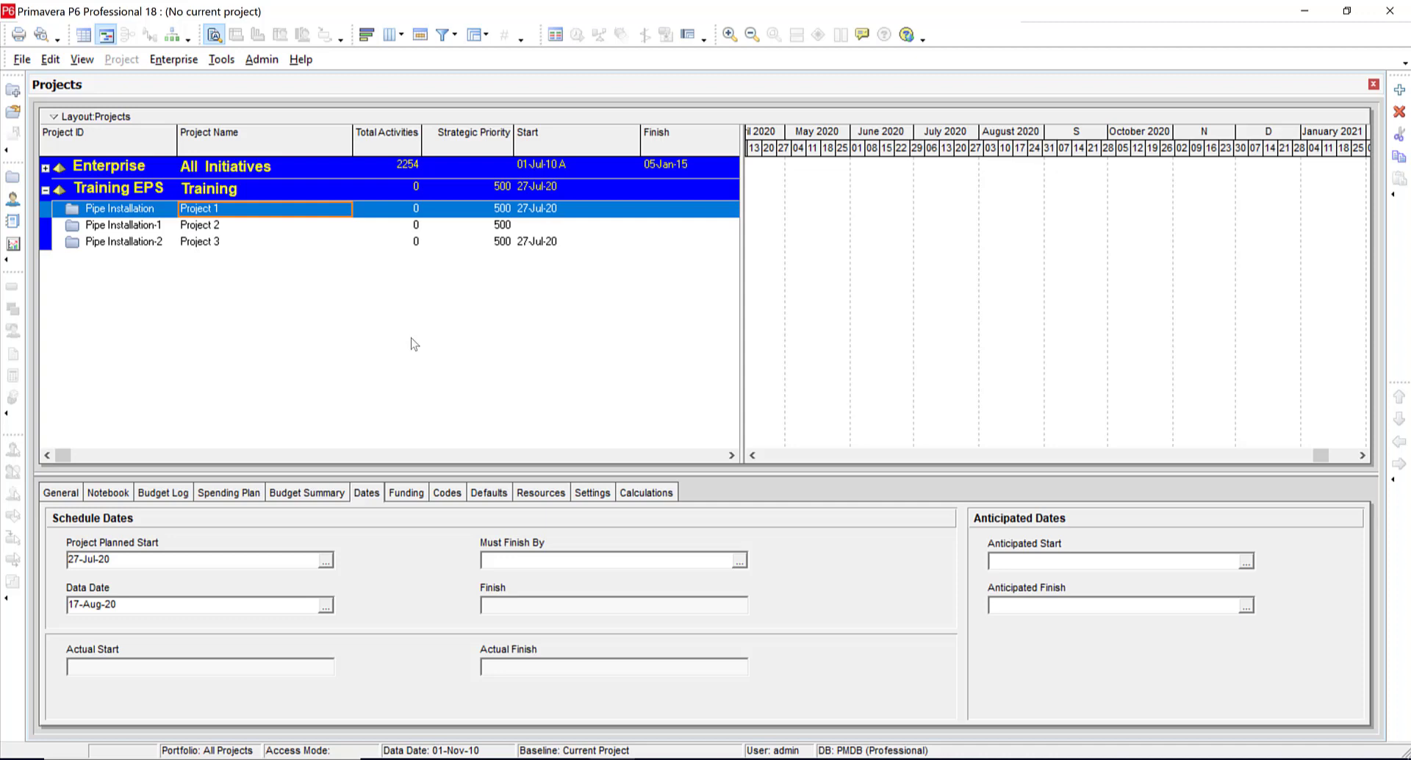
# Step: Start a new project under the Training EPS
pyautogui.click(23, 60)
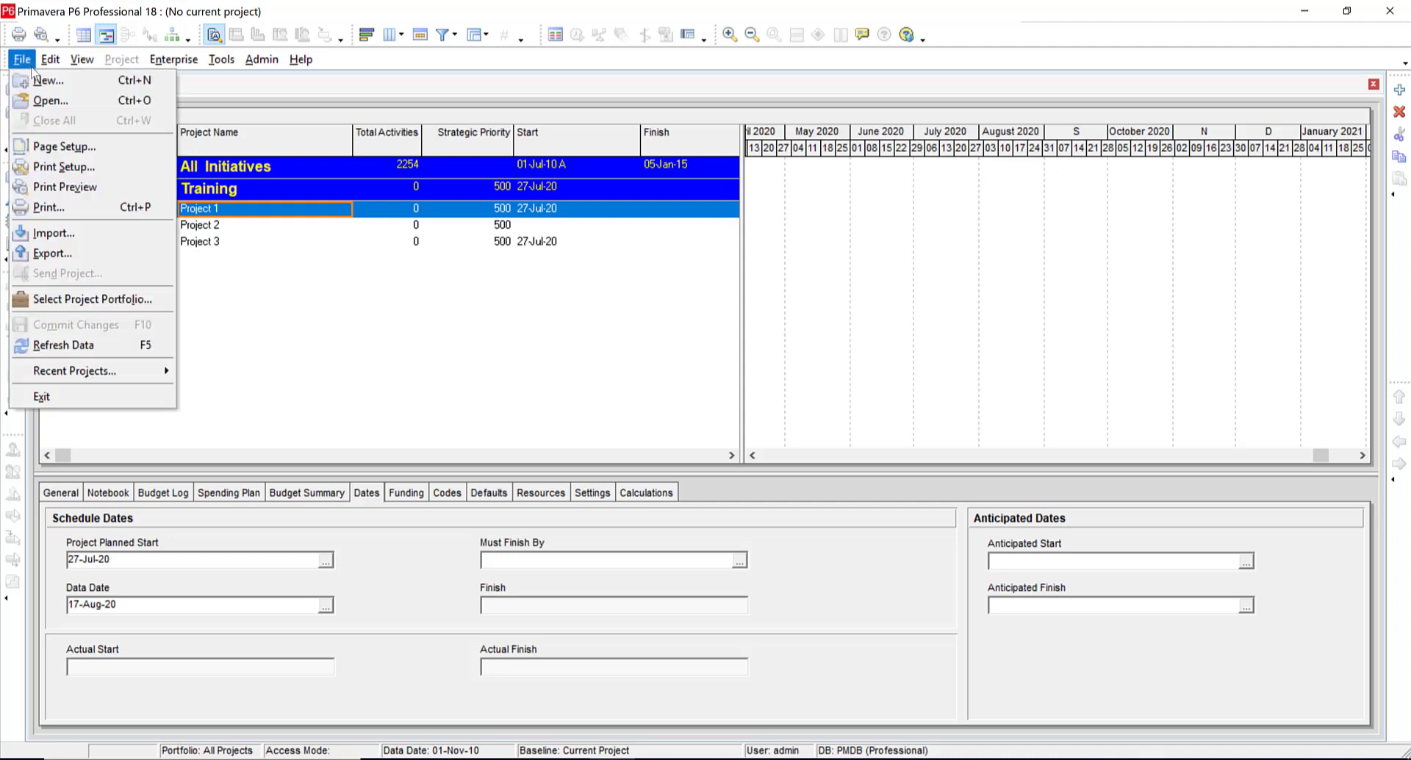
pyautogui.click(48, 80)
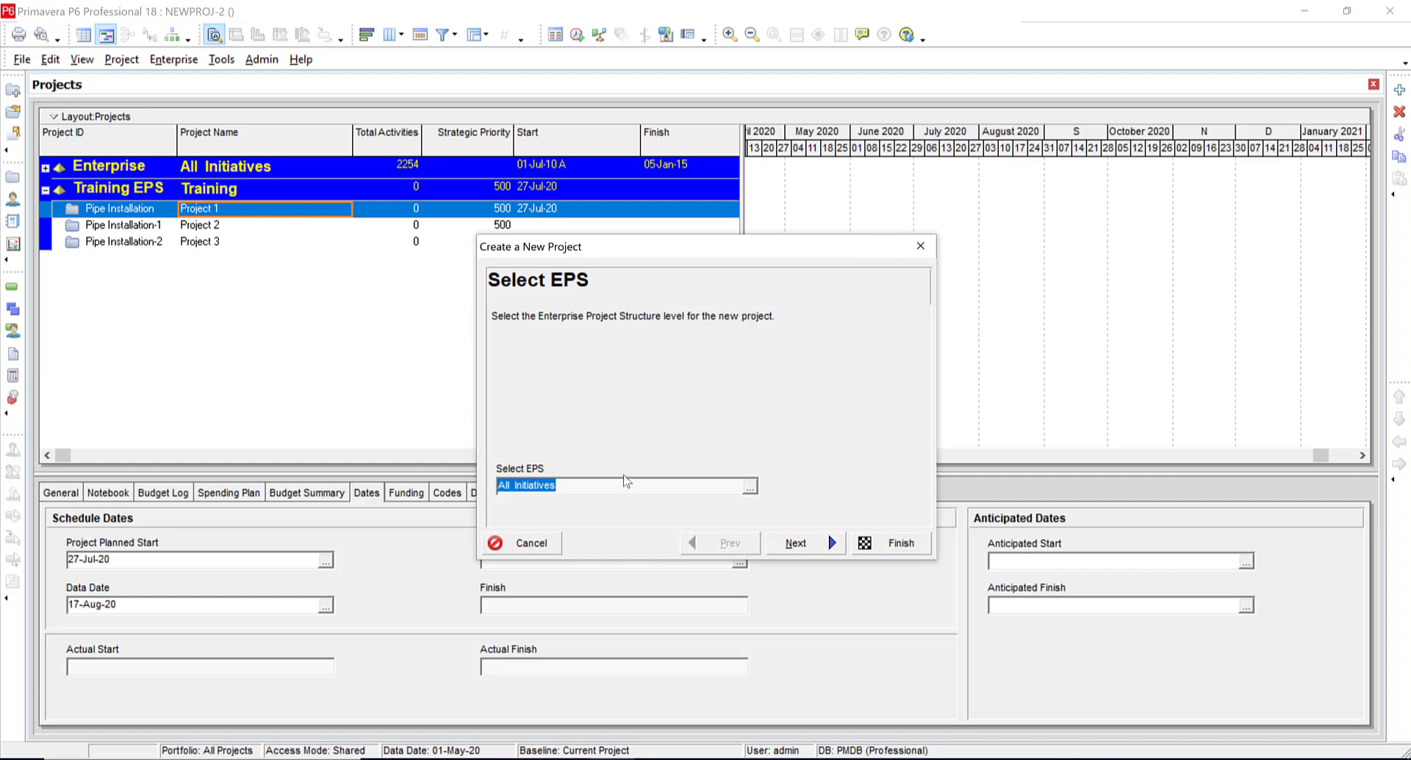
pyautogui.click(750, 486)
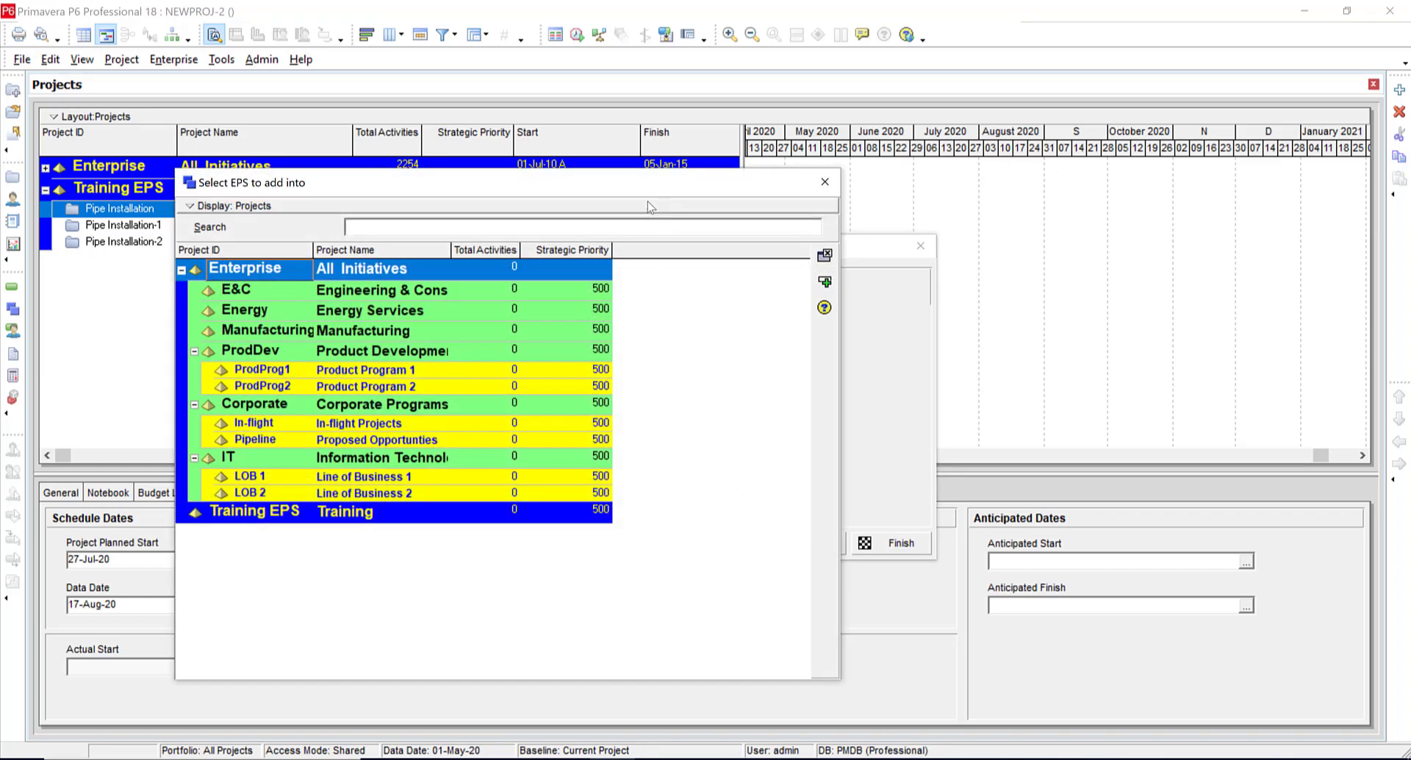
pyautogui.moveTo(647, 199); pyautogui.dragTo(679, 347)
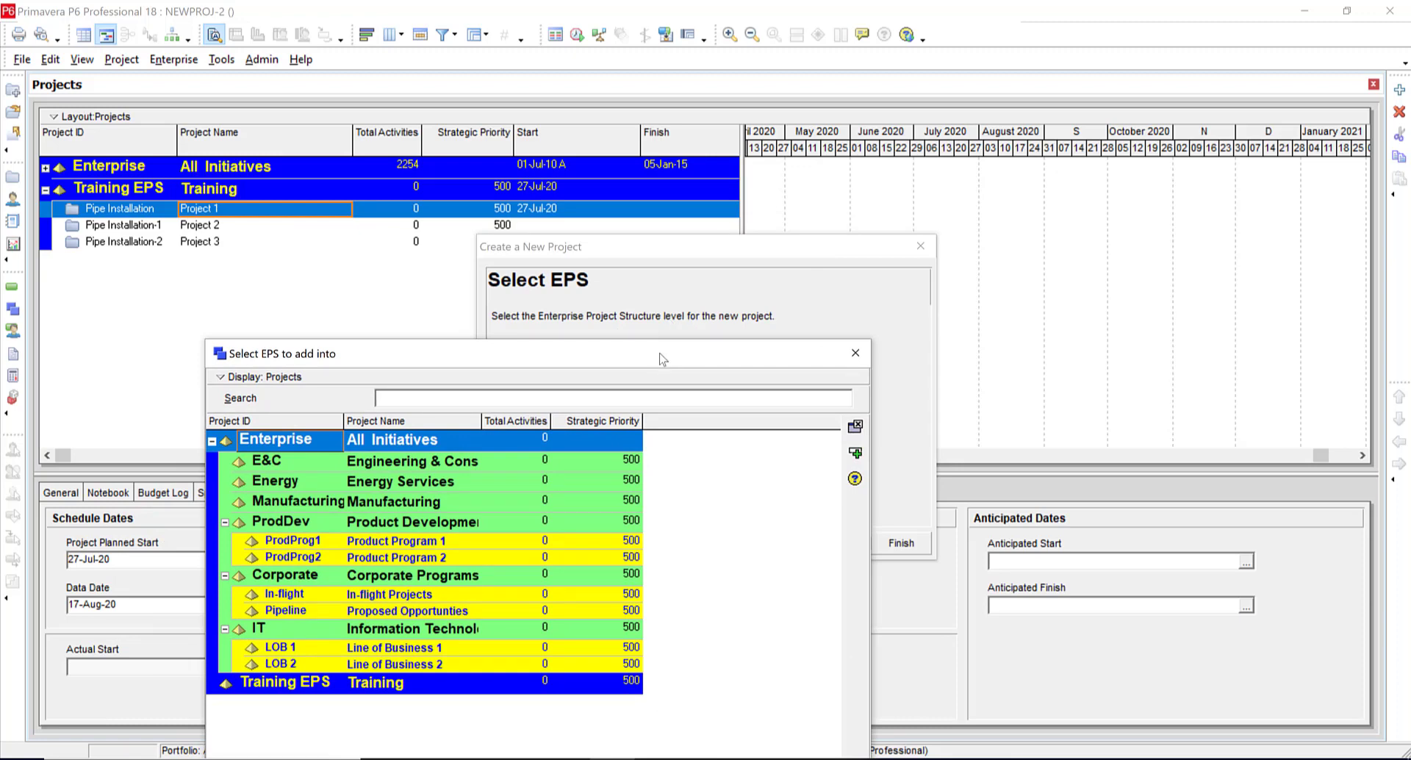
pyautogui.moveTo(660, 351); pyautogui.dragTo(741, 165)
pyautogui.click(461, 496)
pyautogui.doubleClick(461, 497)
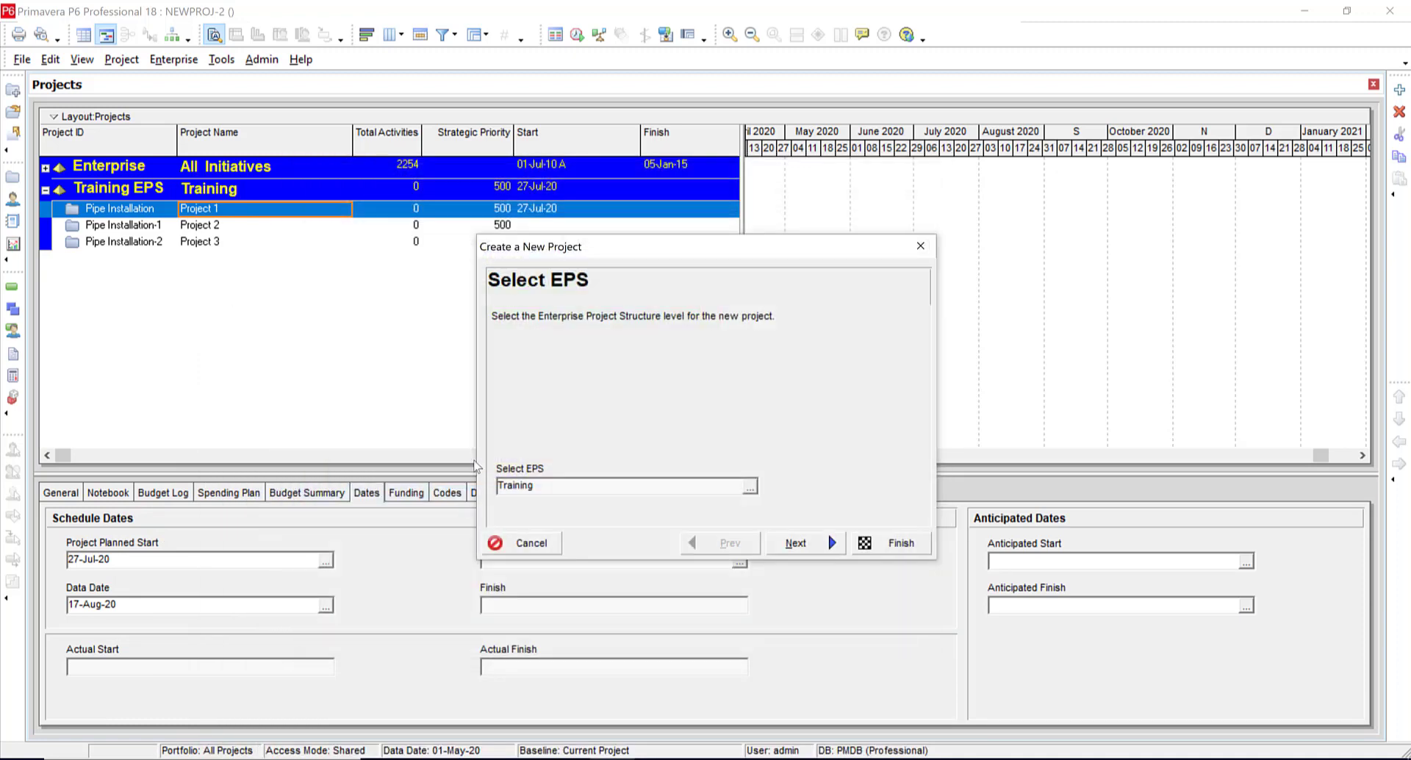
pyautogui.click(800, 551)
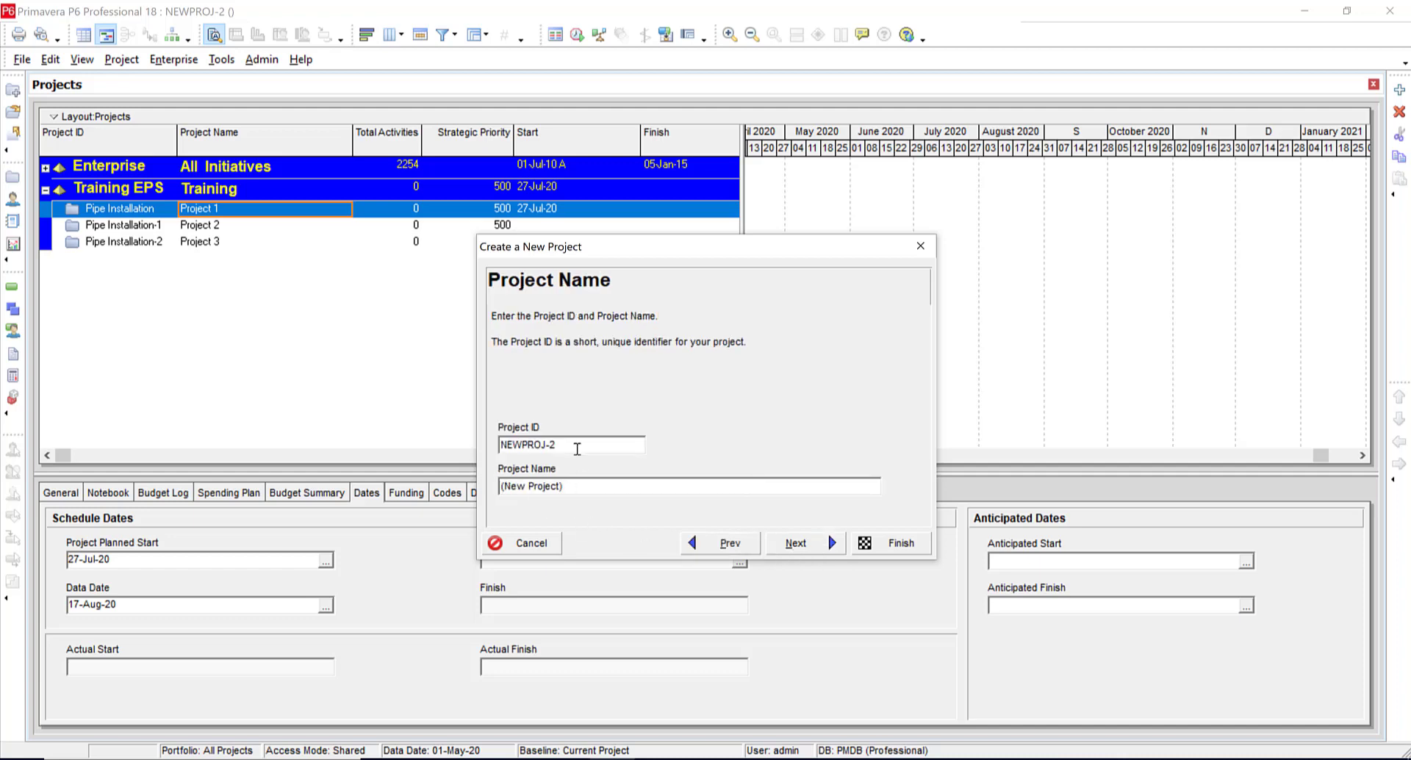
# Step: Give the project ID 'Anticipated' and name 'Anticipated in p6'
pyautogui.moveTo(576, 445); pyautogui.dragTo(410, 439)
pyautogui.write('Anticipated')
pyautogui.doubleClick(525, 444)
pyautogui.hotkey('ctrl', 'c')
pyautogui.moveTo(573, 486); pyautogui.dragTo(430, 490)
pyautogui.hotkey('ctrl', 'v')
pyautogui.write('in p6')
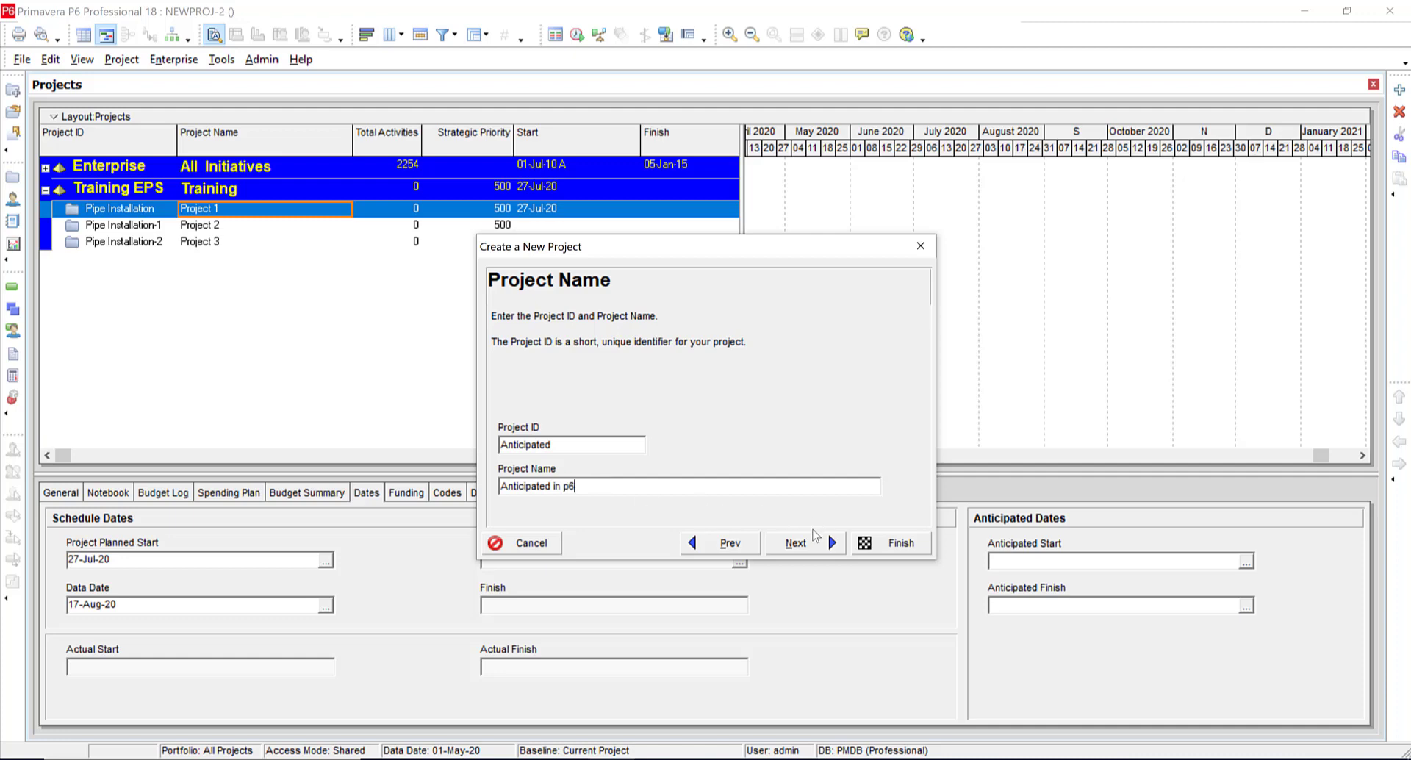
# Step: Accept the 01-May-20 planned start and default manager, and finish the wizard
pyautogui.click(811, 540)
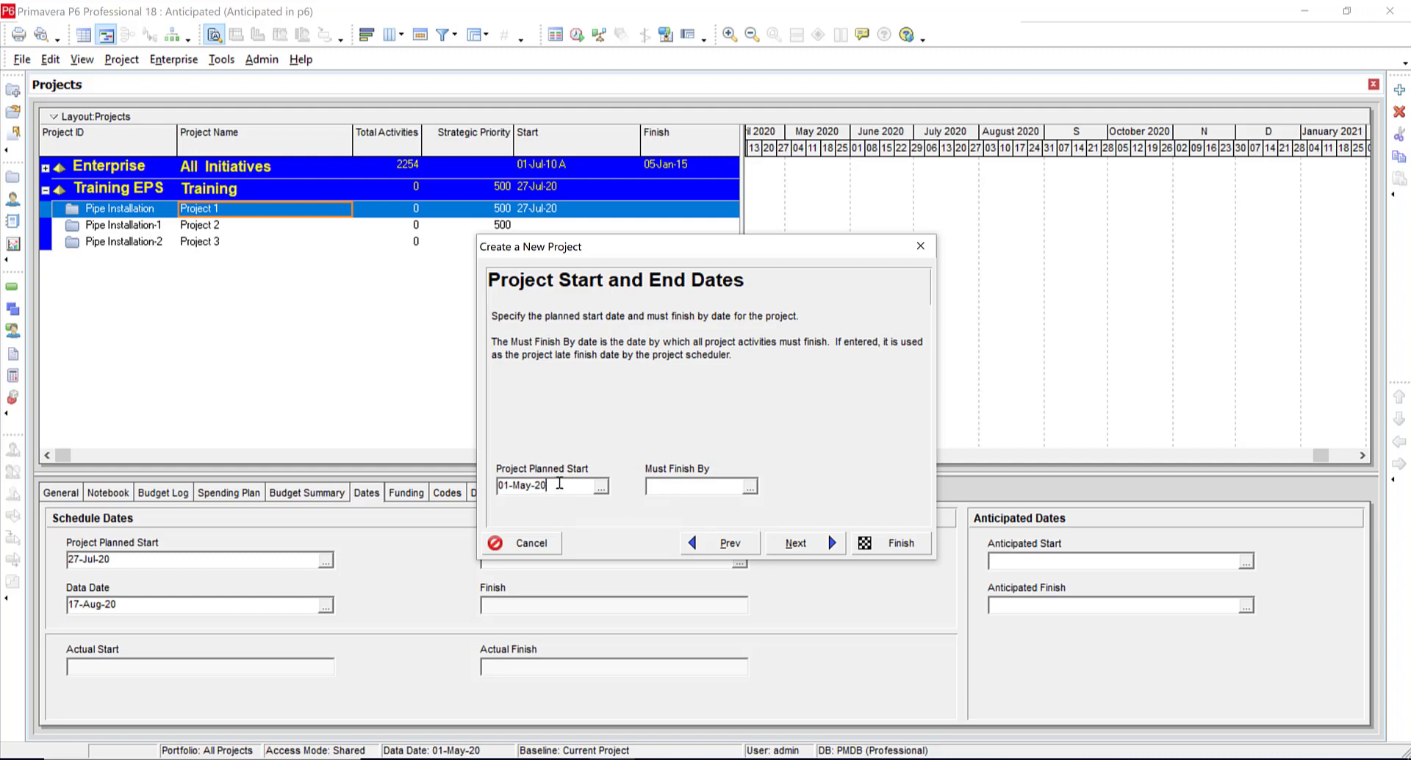
pyautogui.click(769, 542)
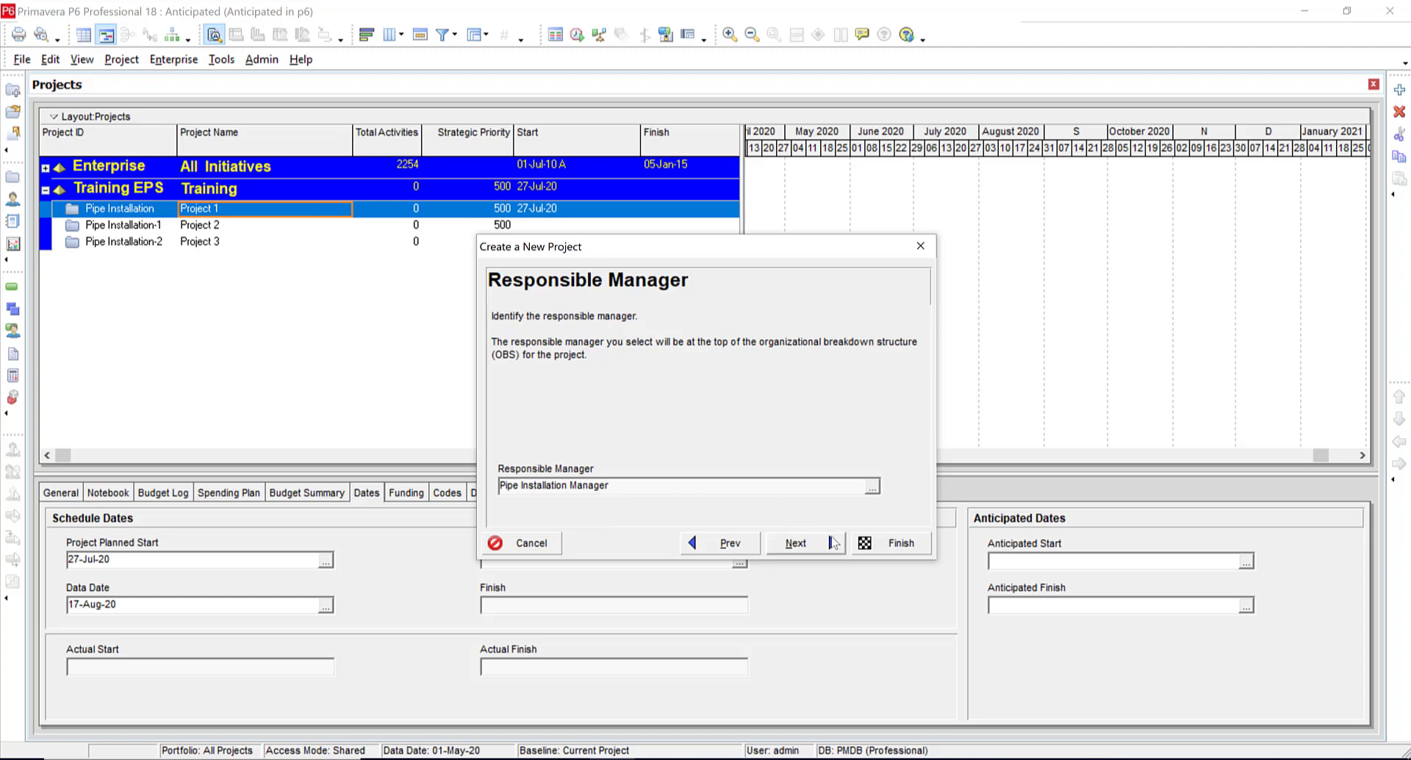
pyautogui.click(818, 541)
pyautogui.click(819, 540)
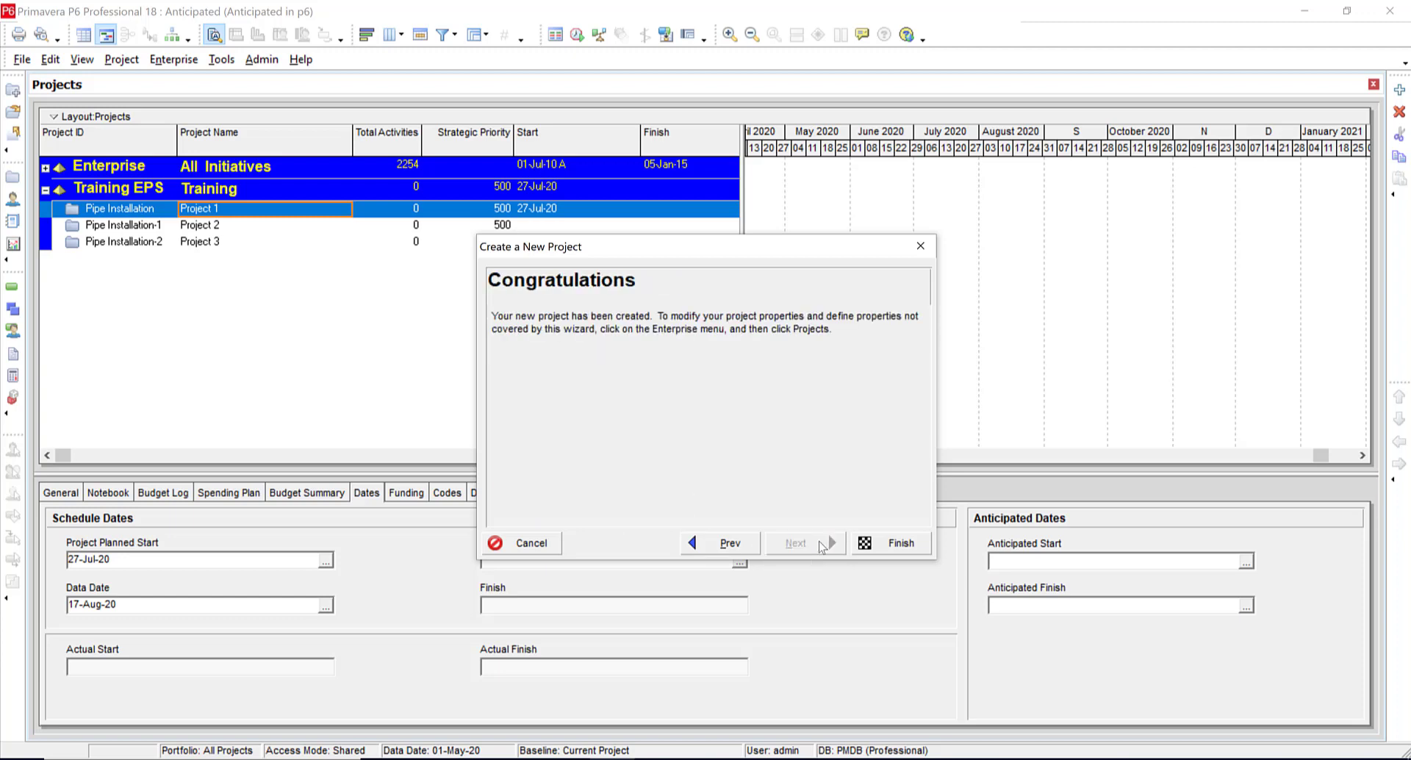
pyautogui.click(868, 546)
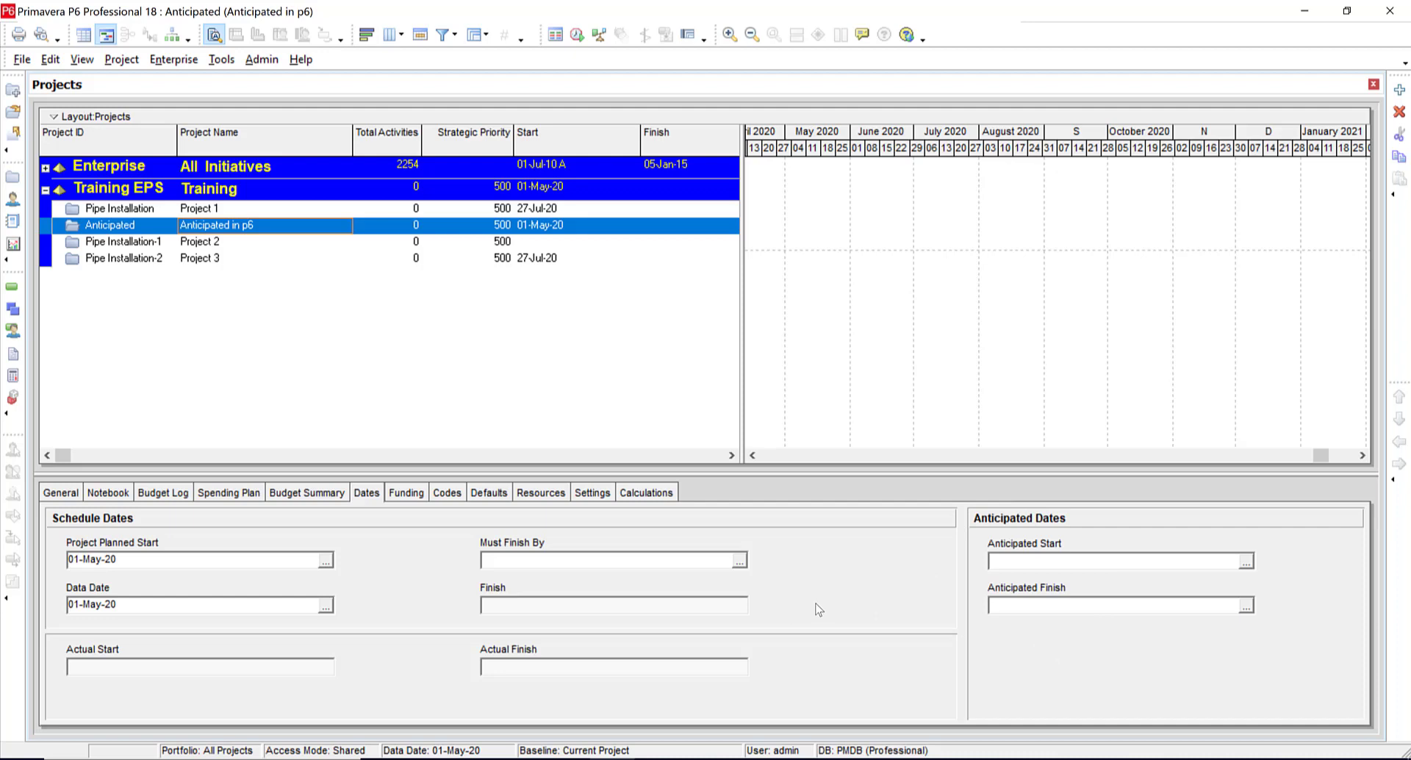
pyautogui.click(552, 565)
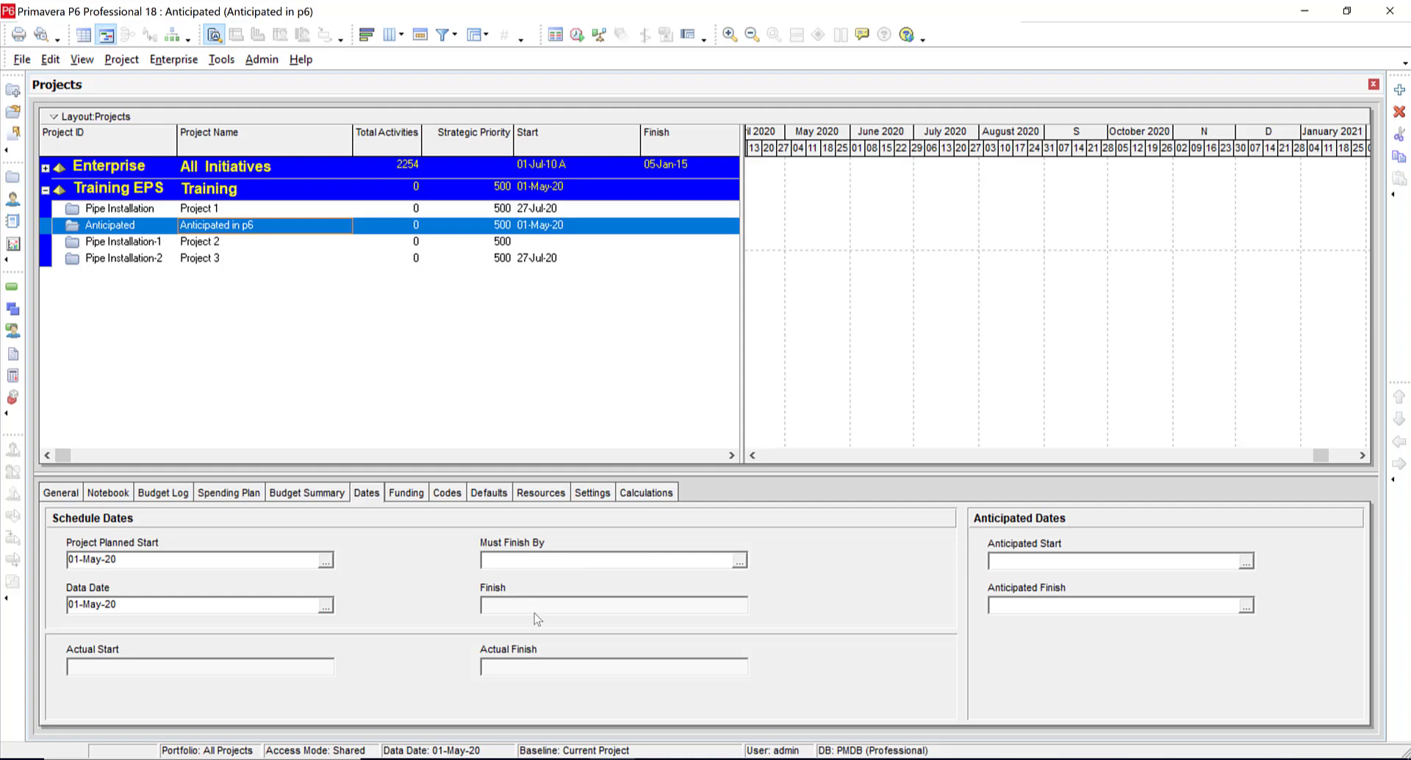
pyautogui.click(525, 666)
pyautogui.click(116, 560)
pyautogui.click(111, 604)
# Step: Set the project's anticipated start to 01-Jun-20
pyautogui.click(1246, 562)
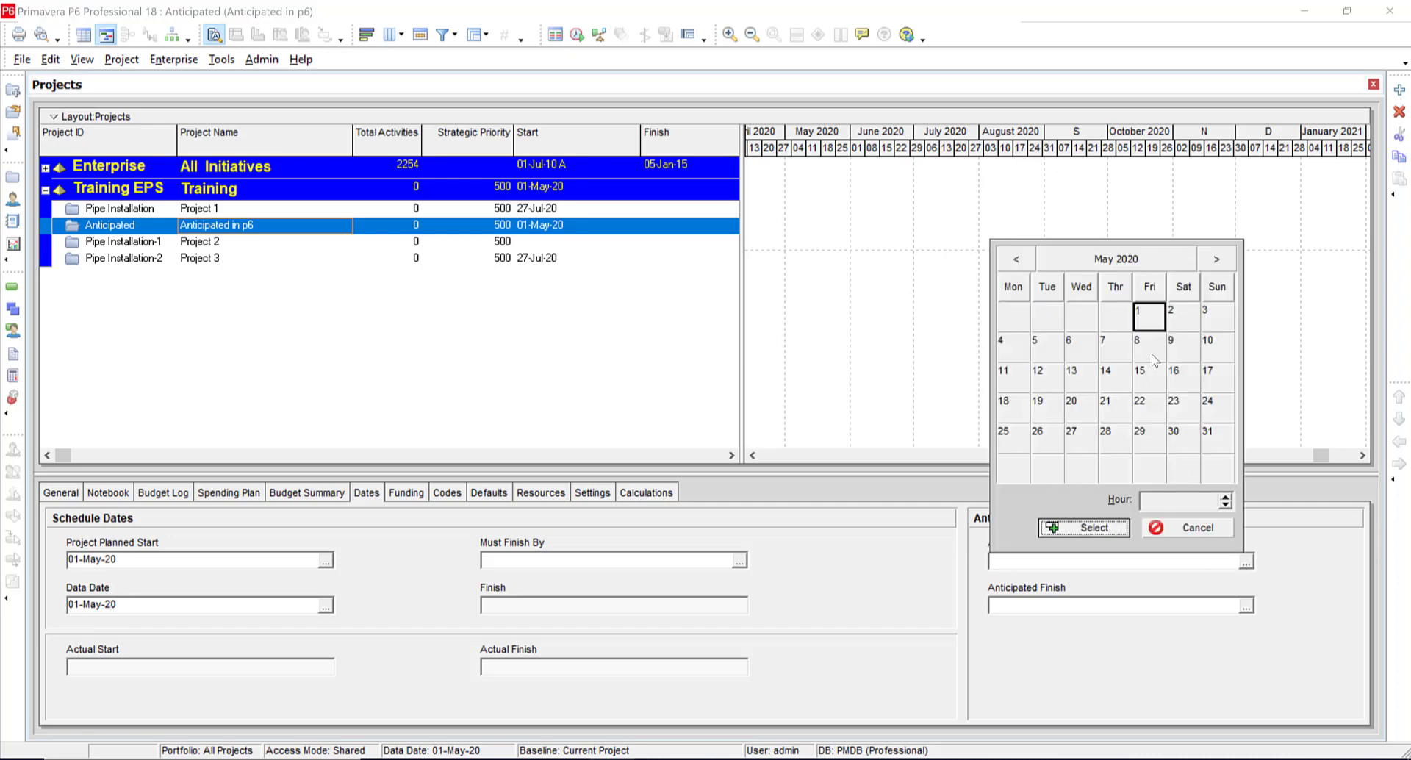
pyautogui.click(1217, 259)
pyautogui.click(1019, 327)
pyautogui.click(1091, 529)
# Step: Set the project's anticipated finish to 28-Sep-20
pyautogui.click(1245, 604)
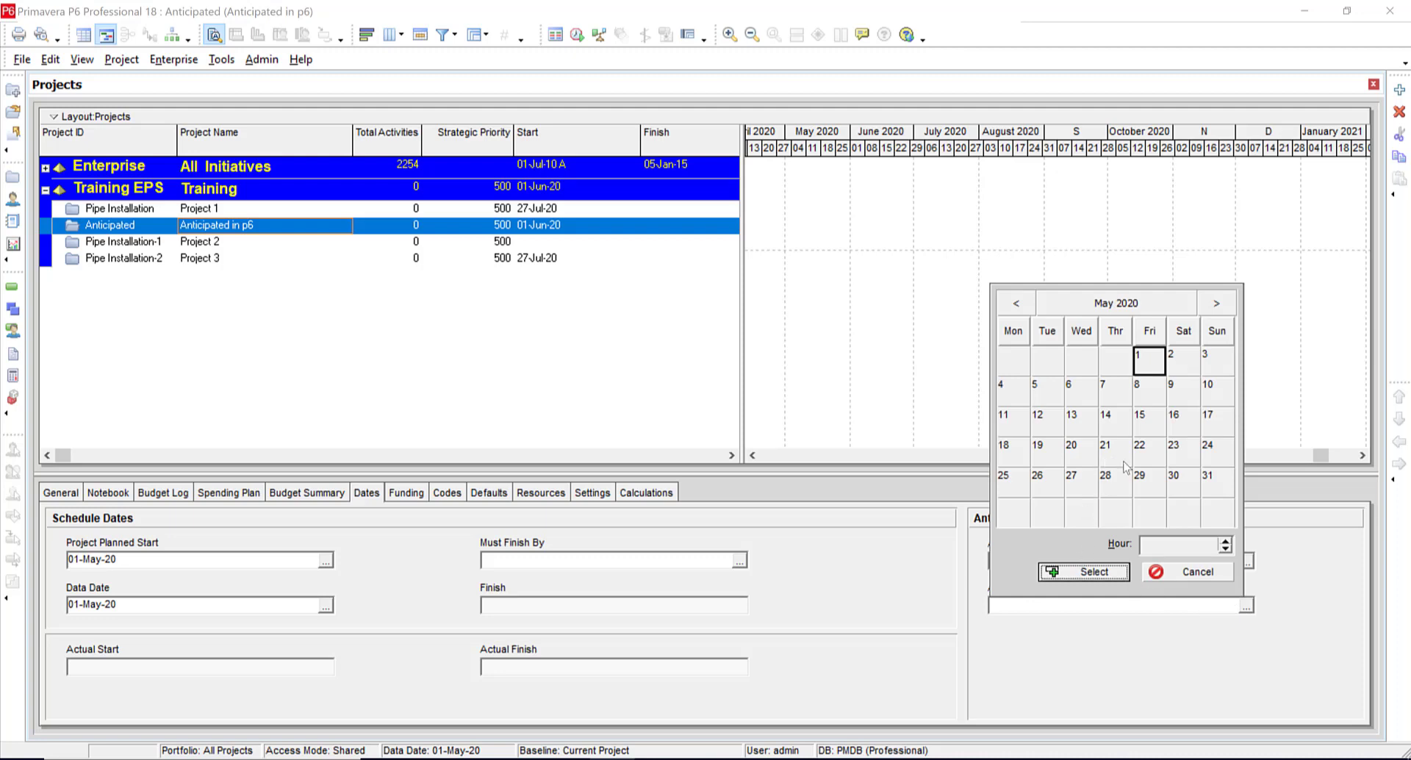
pyautogui.click(1216, 304)
pyautogui.click(1217, 304)
pyautogui.click(1214, 308)
pyautogui.click(1214, 308)
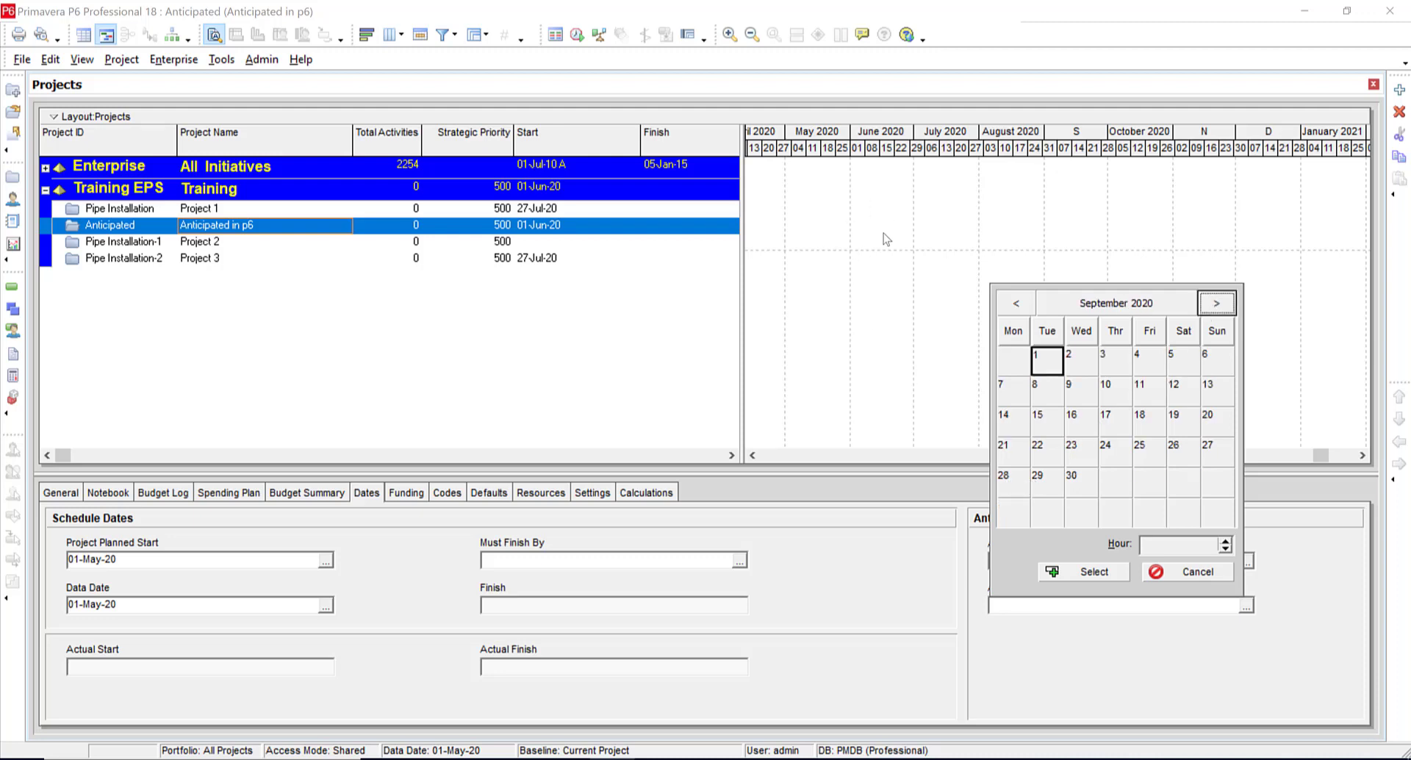
pyautogui.click(1010, 481)
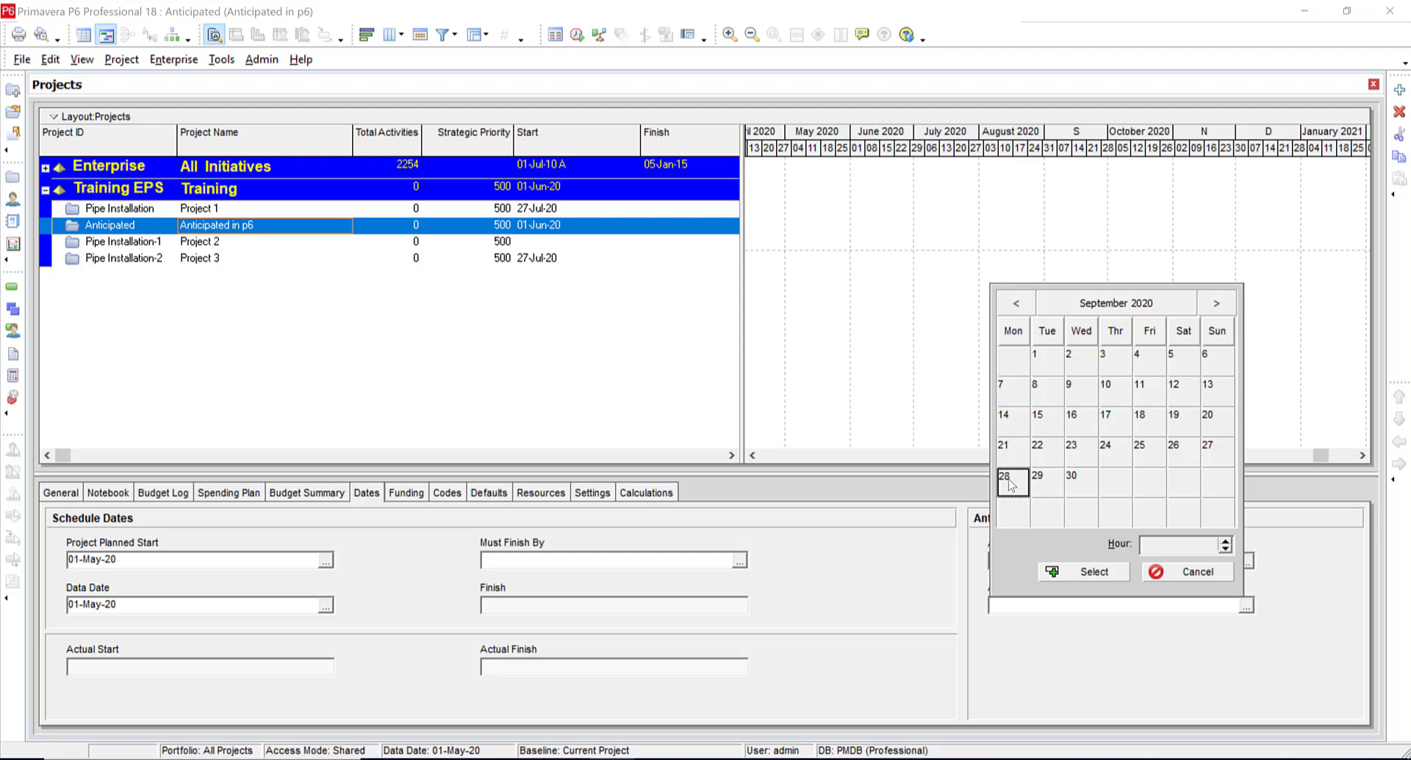
pyautogui.click(1011, 485)
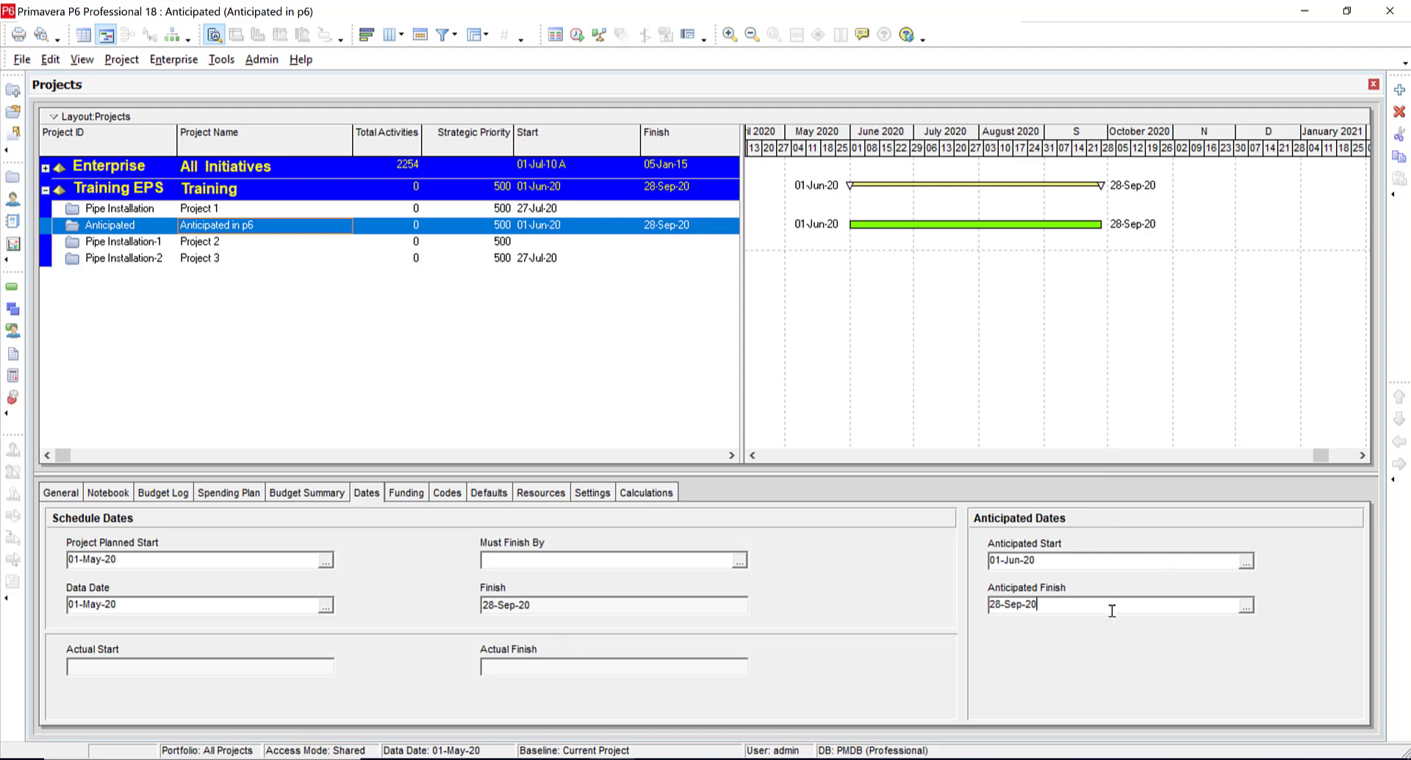
pyautogui.click(544, 601)
# Step: Open the Anticipated in p6 project and add an activity named 'Activity 1'
pyautogui.rightClick(231, 241)
pyautogui.click(289, 244)
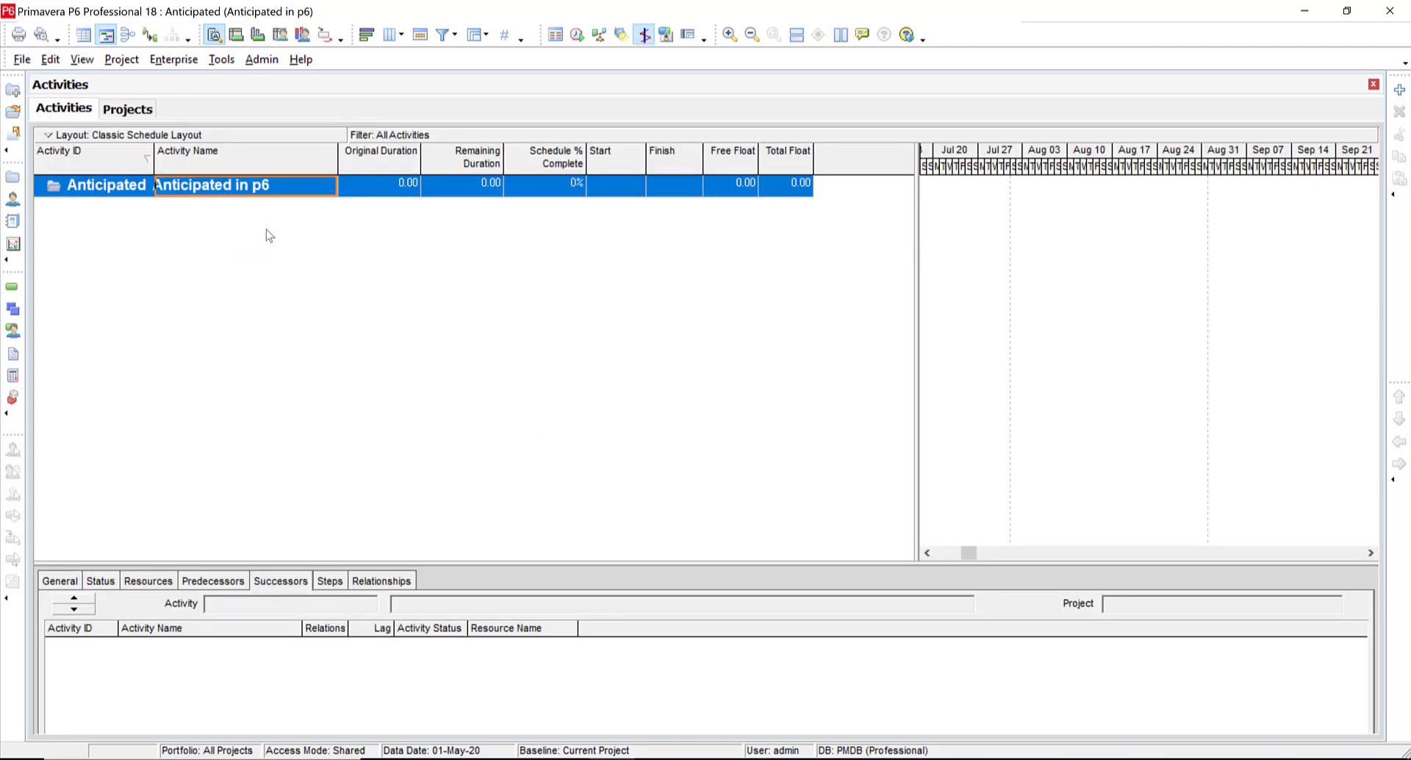
pyautogui.click(1399, 89)
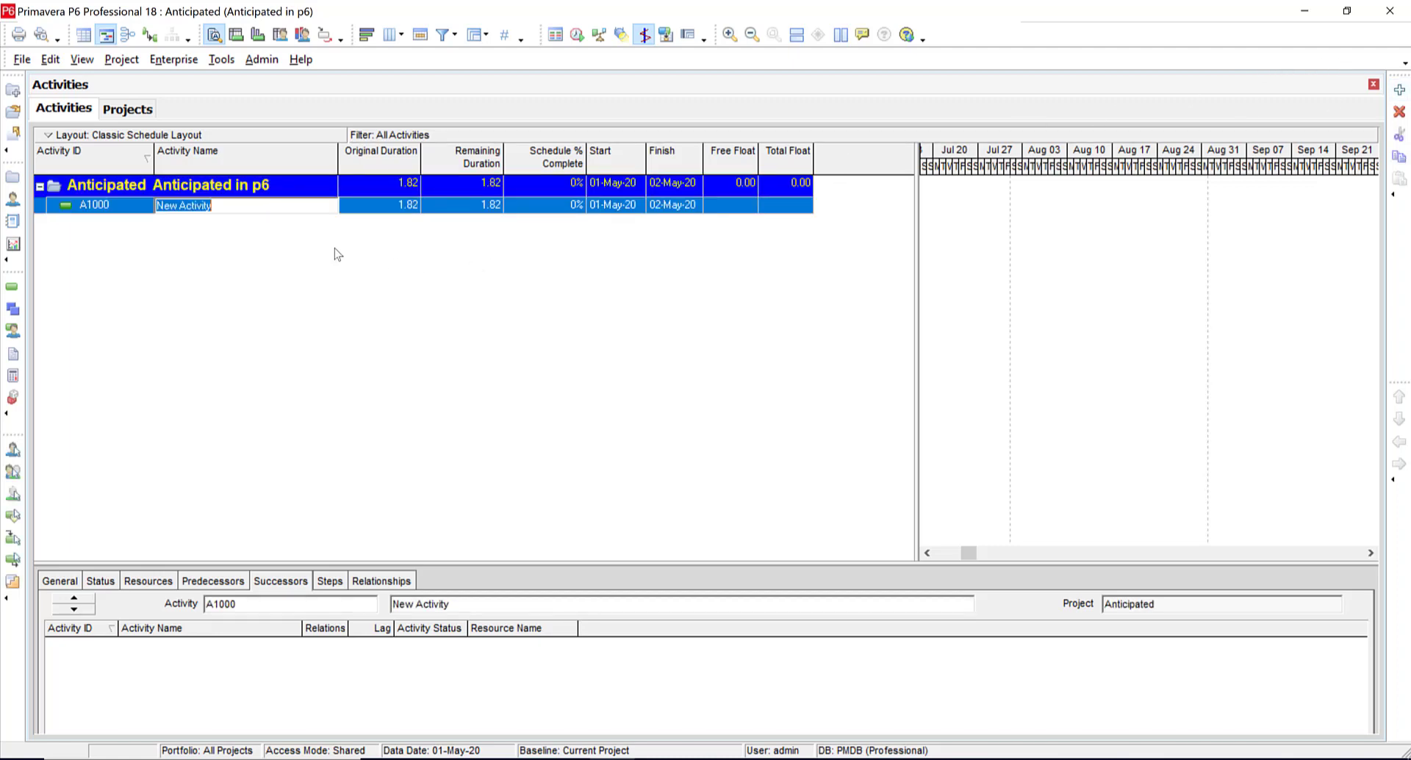
pyautogui.write('Activity 1')
pyautogui.press('Return')
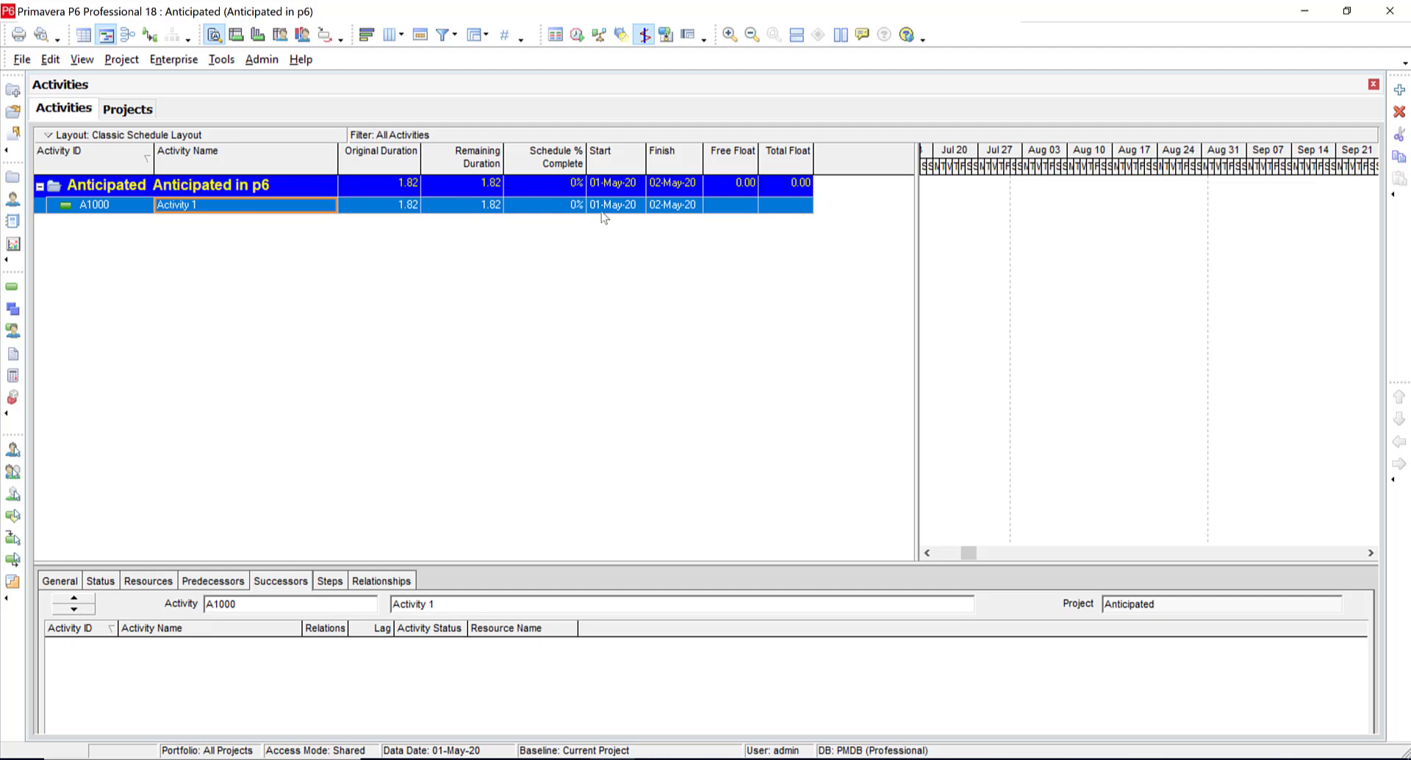
# Step: Give A1000 a 10-day original duration, running 01-May-20 to 11-May-20 on the Gantt chart
pyautogui.click(402, 209)
pyautogui.write('10')
pyautogui.press('Return')
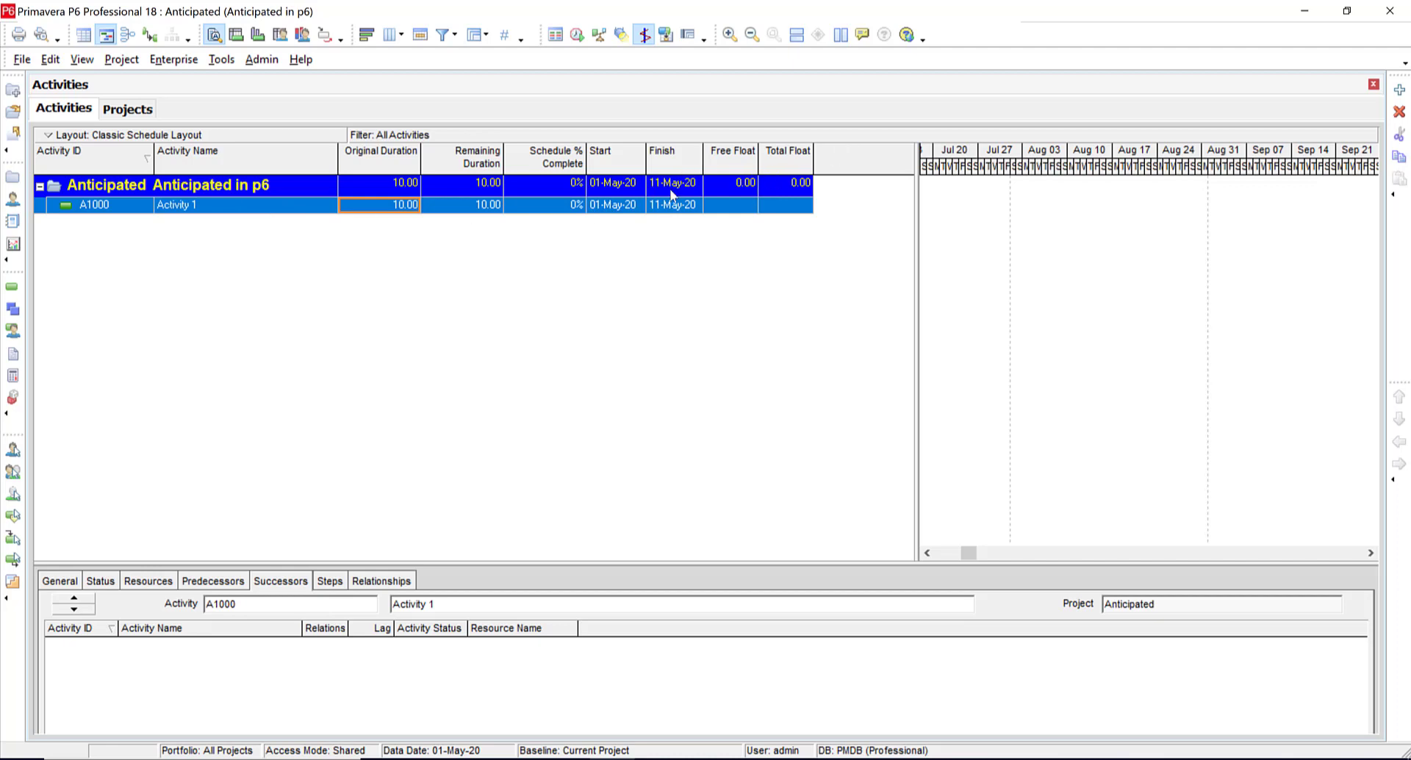
pyautogui.click(609, 211)
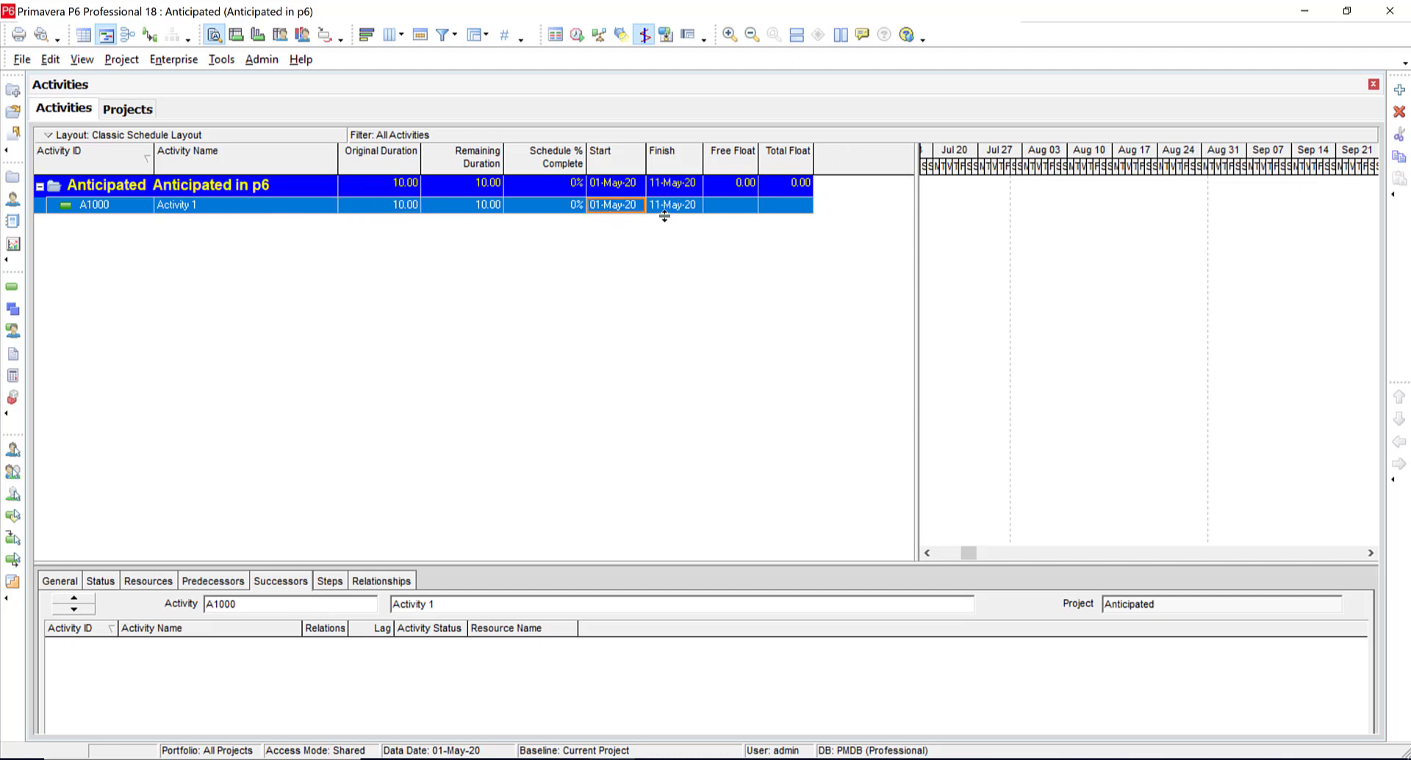
pyautogui.click(670, 213)
pyautogui.click(979, 217)
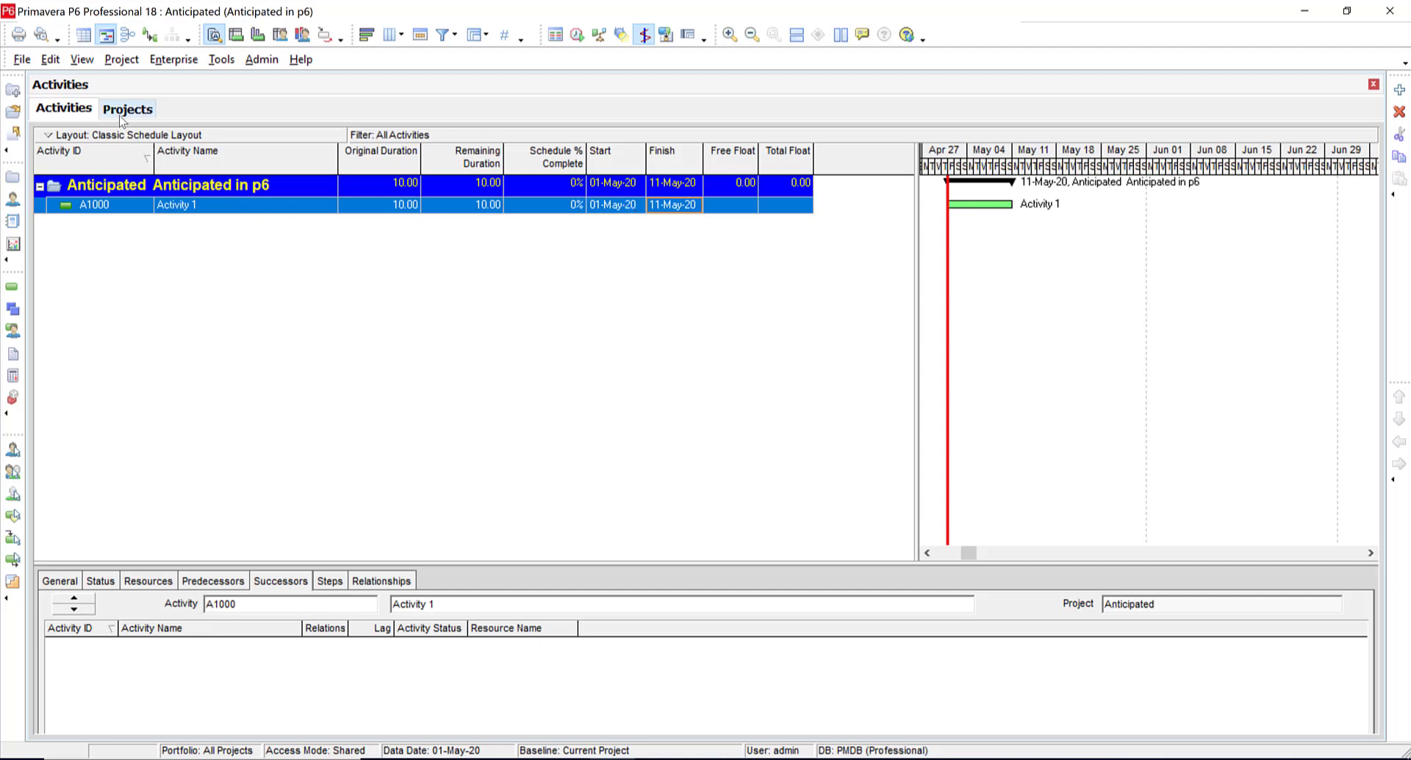
pyautogui.click(121, 112)
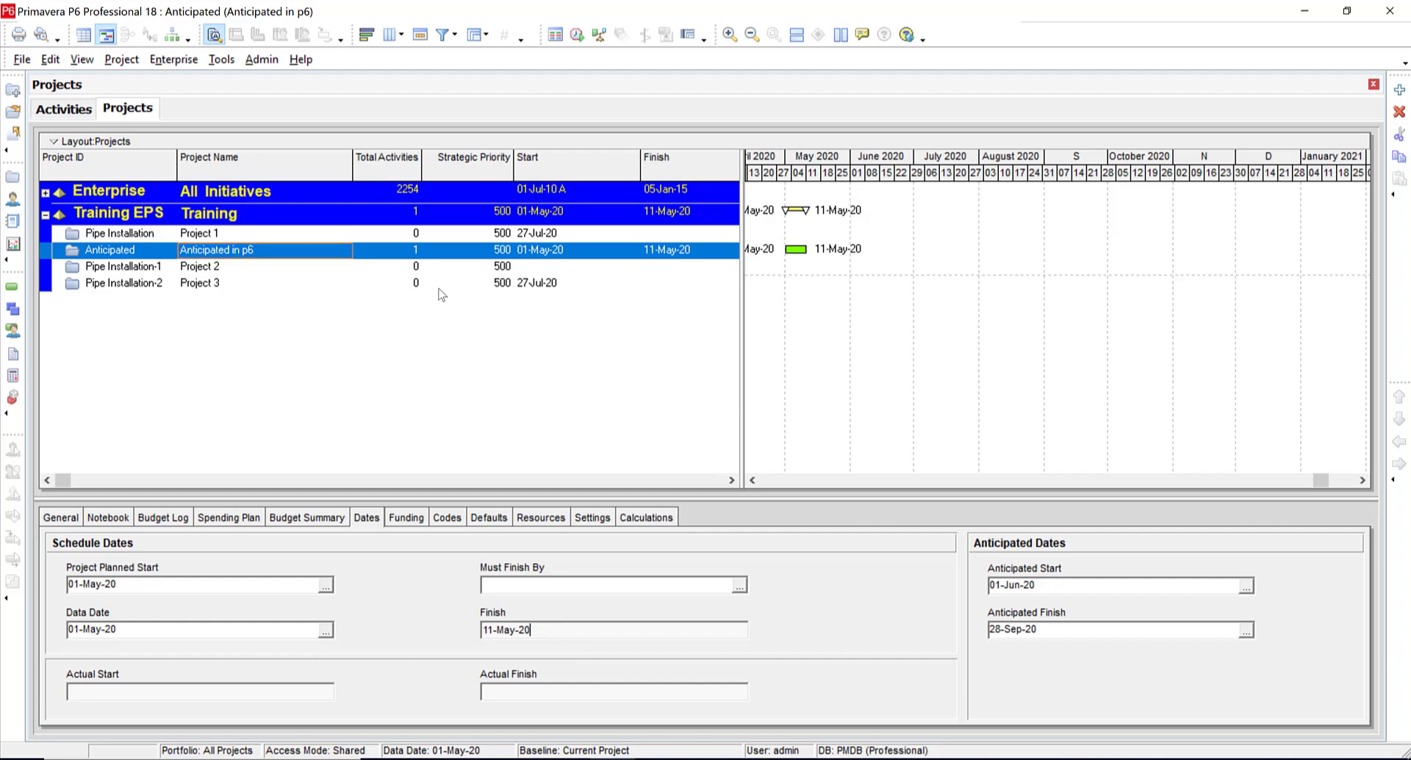
pyautogui.click(74, 108)
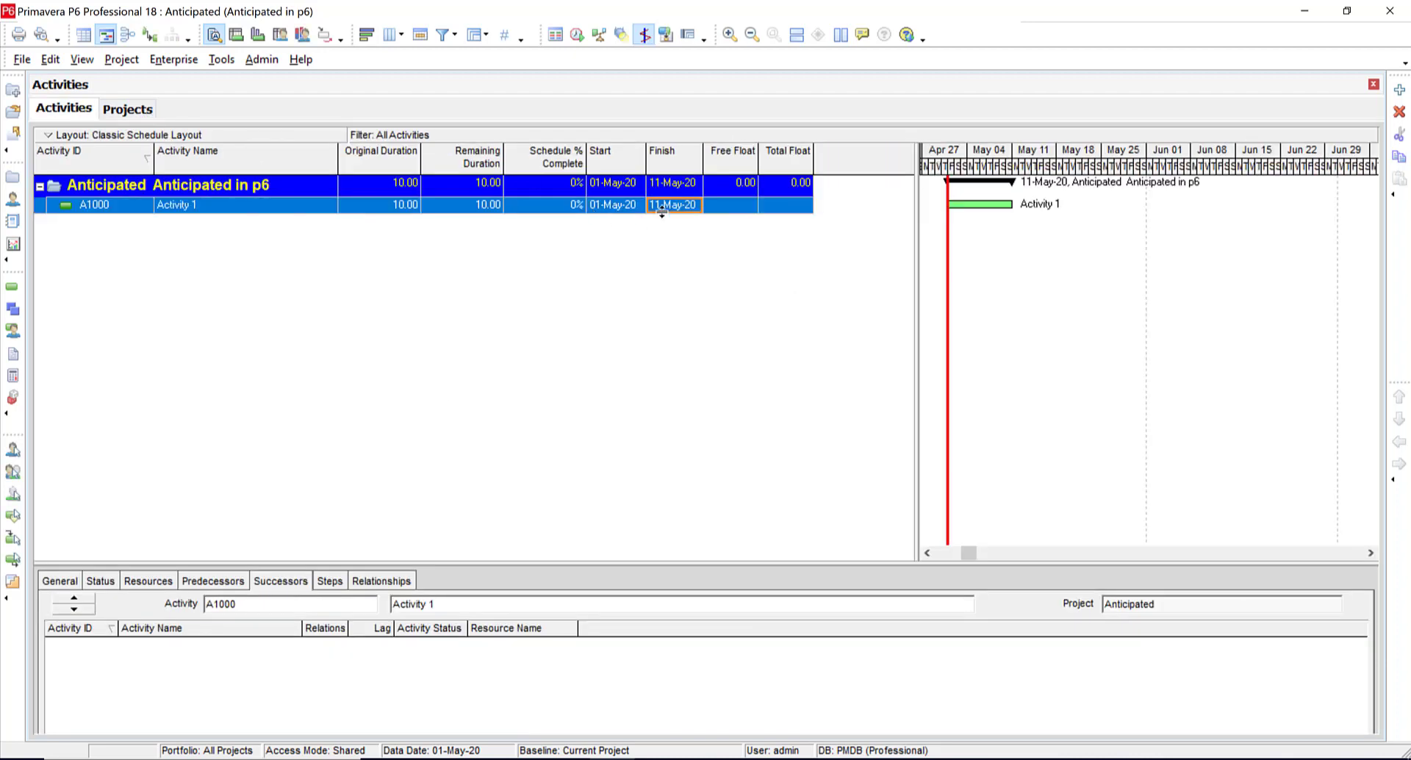
pyautogui.click(110, 110)
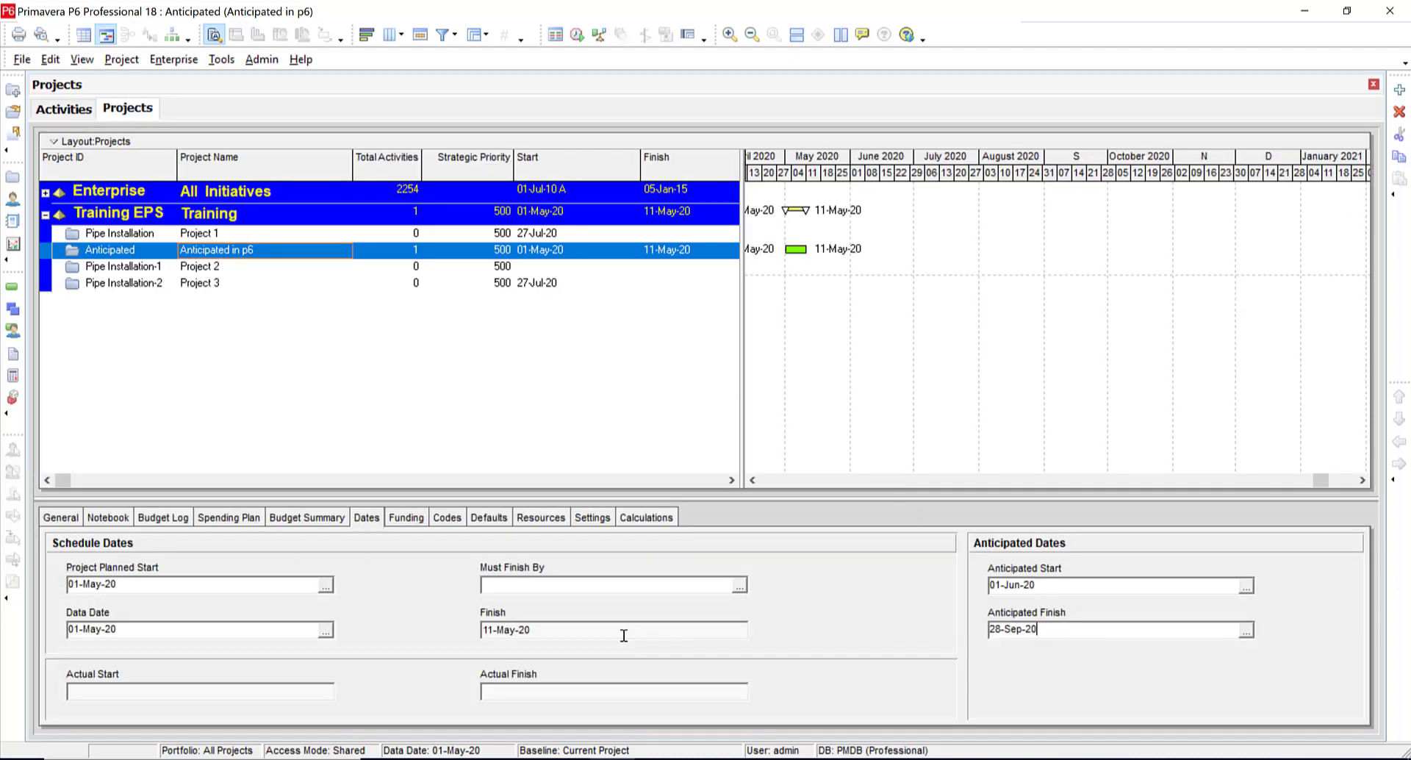
pyautogui.click(65, 110)
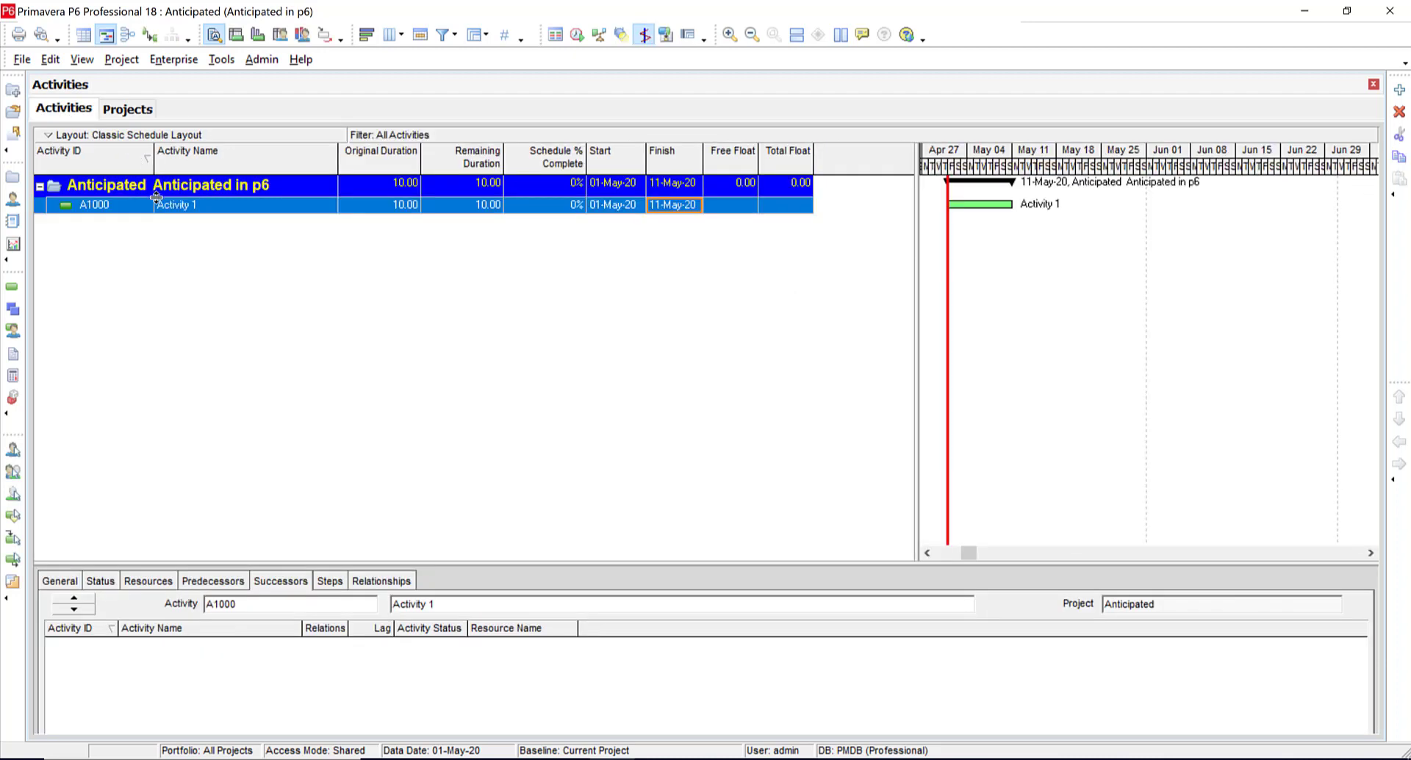
# Step: Delete Activity 1 (A1000), then return to the Projects list and move to the next project
pyautogui.rightClick(174, 209)
pyautogui.click(215, 353)
pyautogui.click(637, 425)
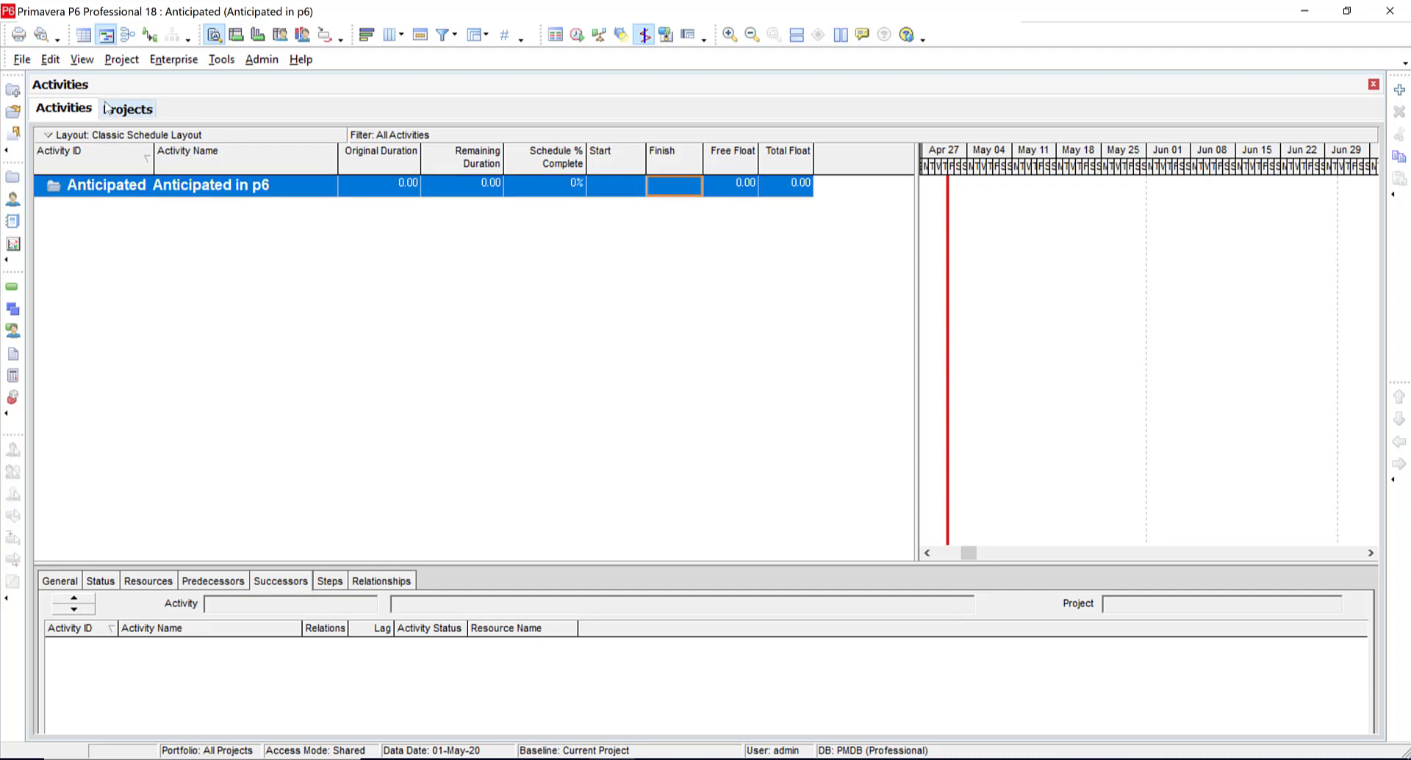
pyautogui.click(128, 108)
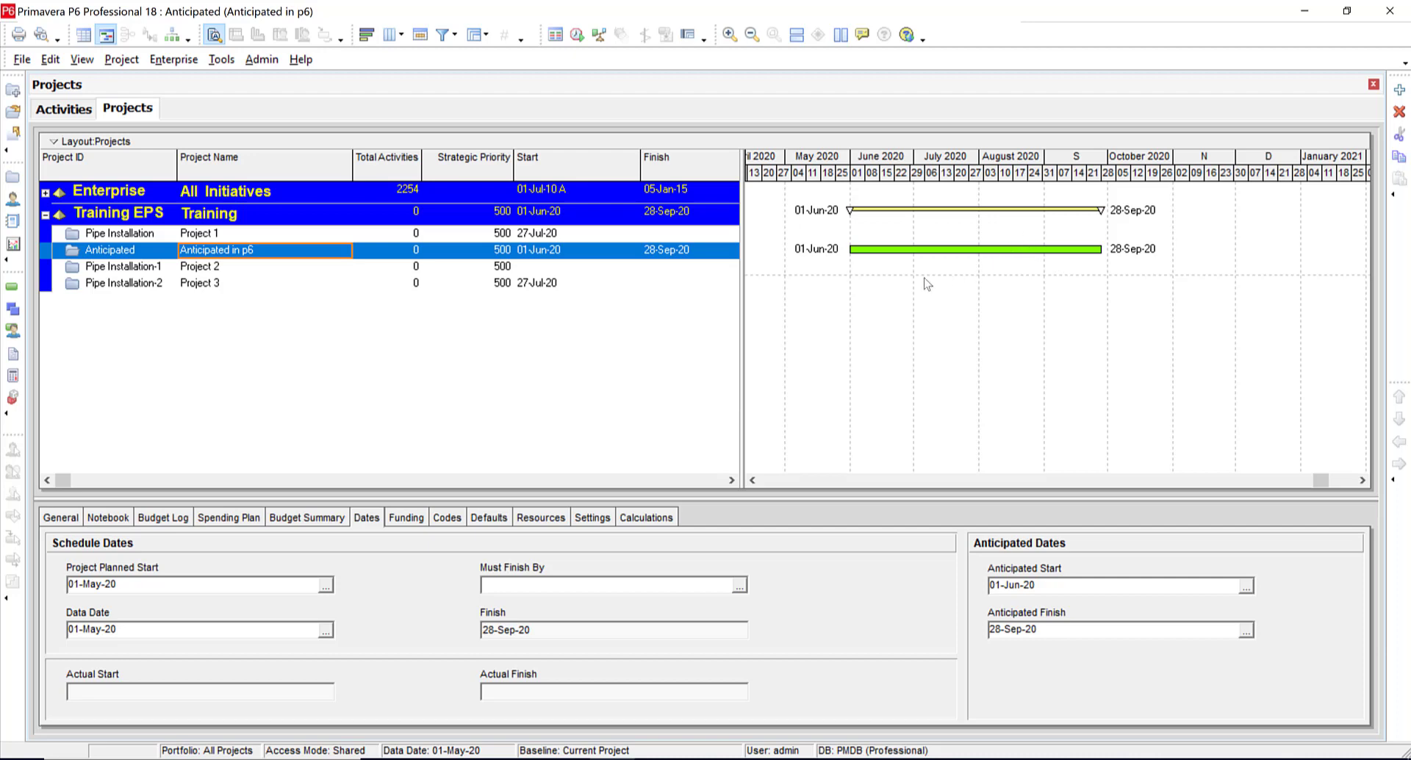
pyautogui.press('Down')
pyautogui.press('Down')
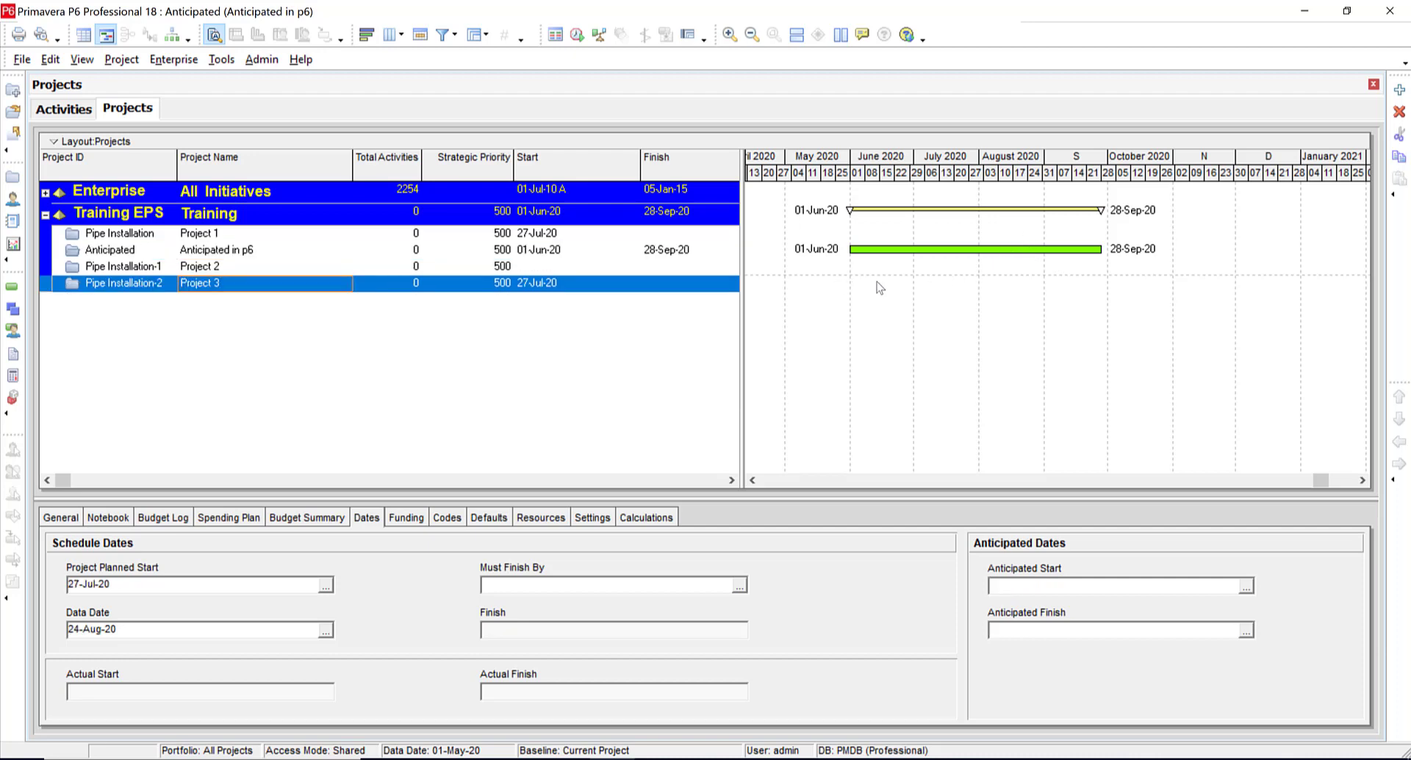